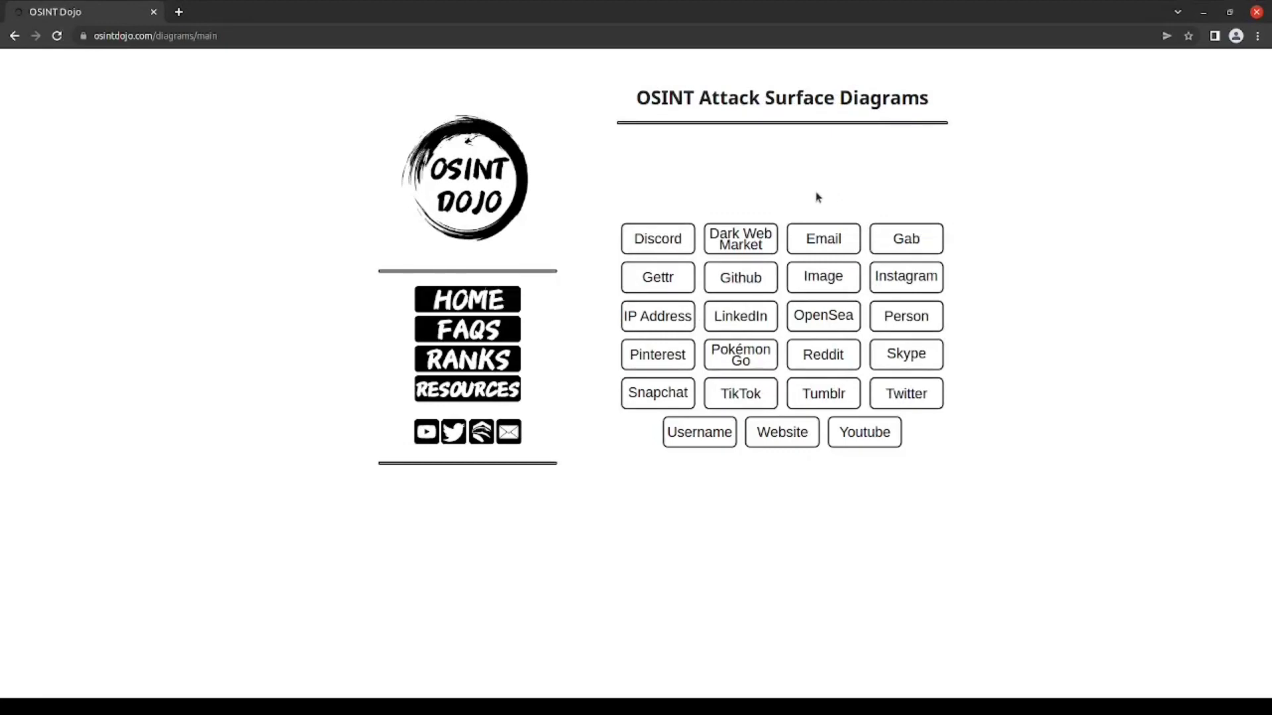
Open the Dark Web Marketplace diagram from the attack surface diagrams list
click(743, 238)
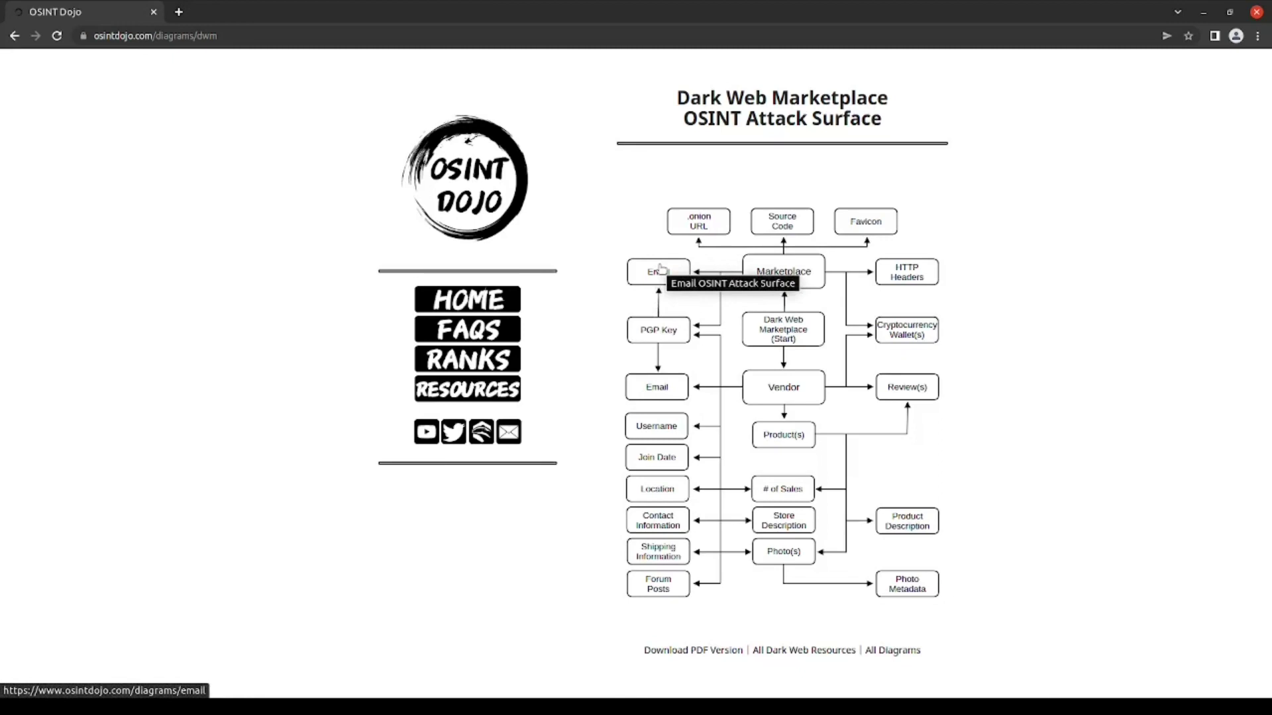
Follow the Email box on the marketplace diagram to the Email diagram
click(660, 270)
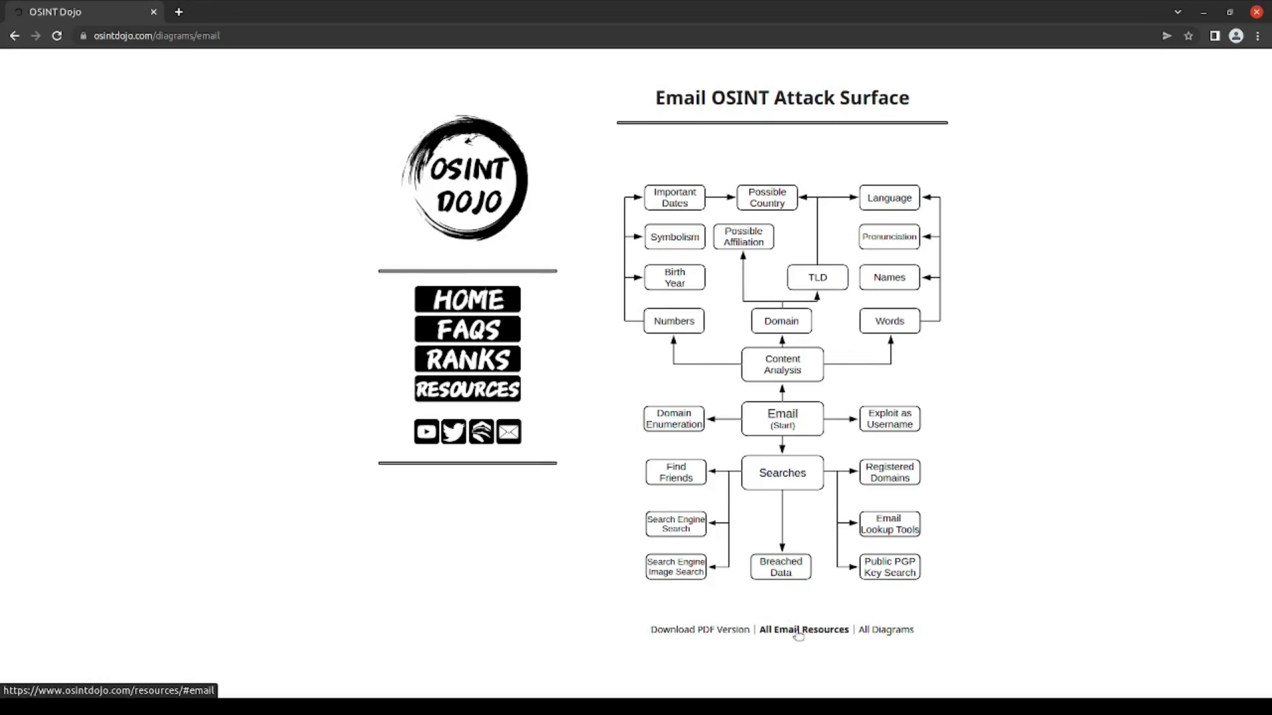
click(797, 631)
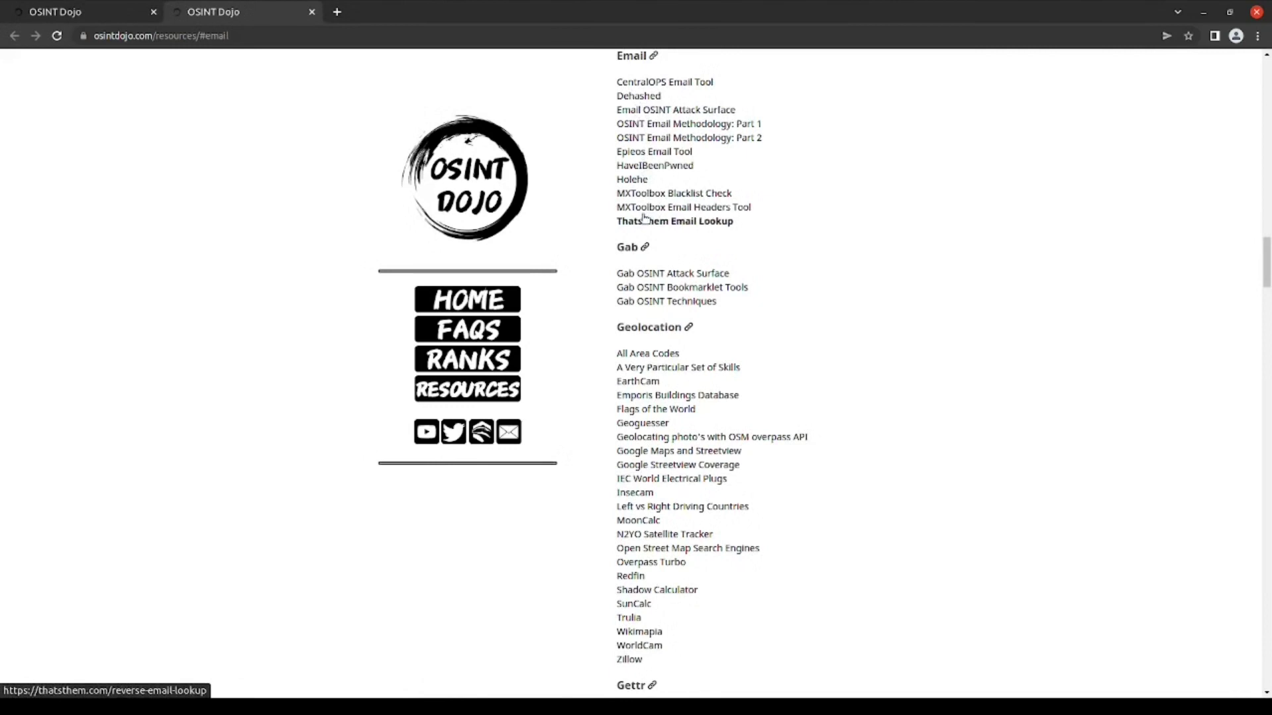
click(311, 14)
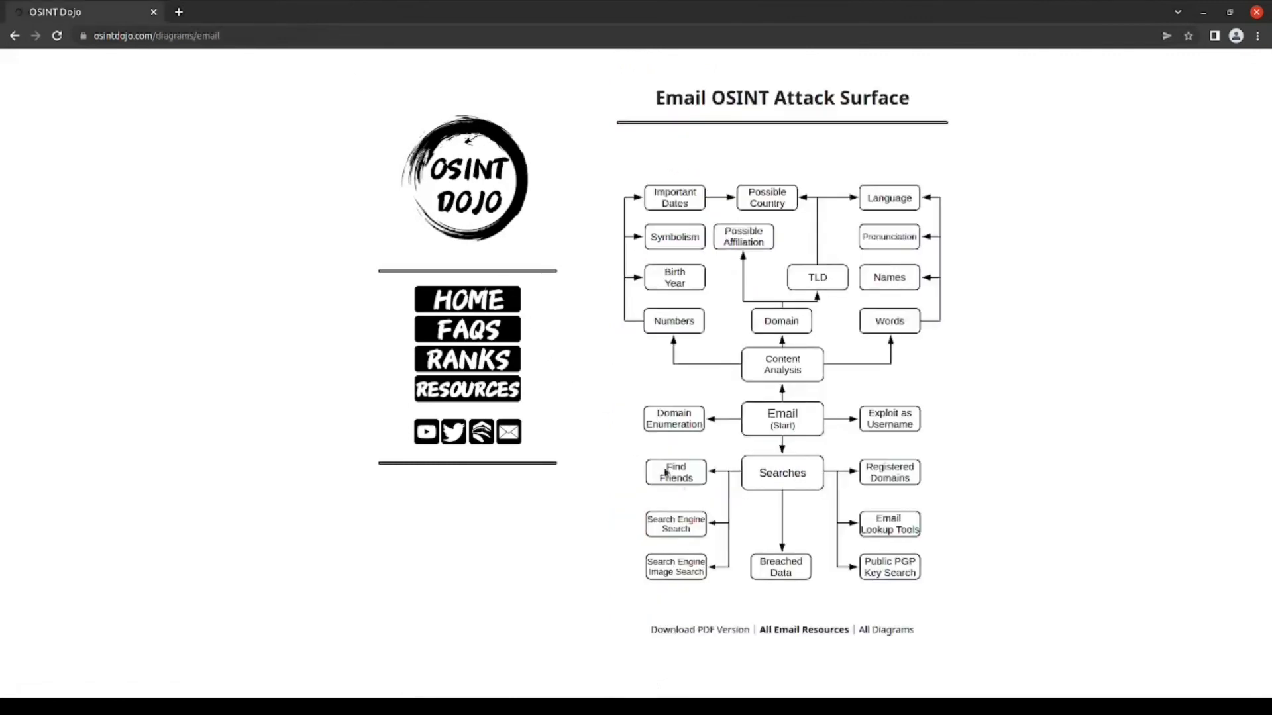
Return to the All Diagrams overview listing platforms from Discord to Youtube
click(872, 632)
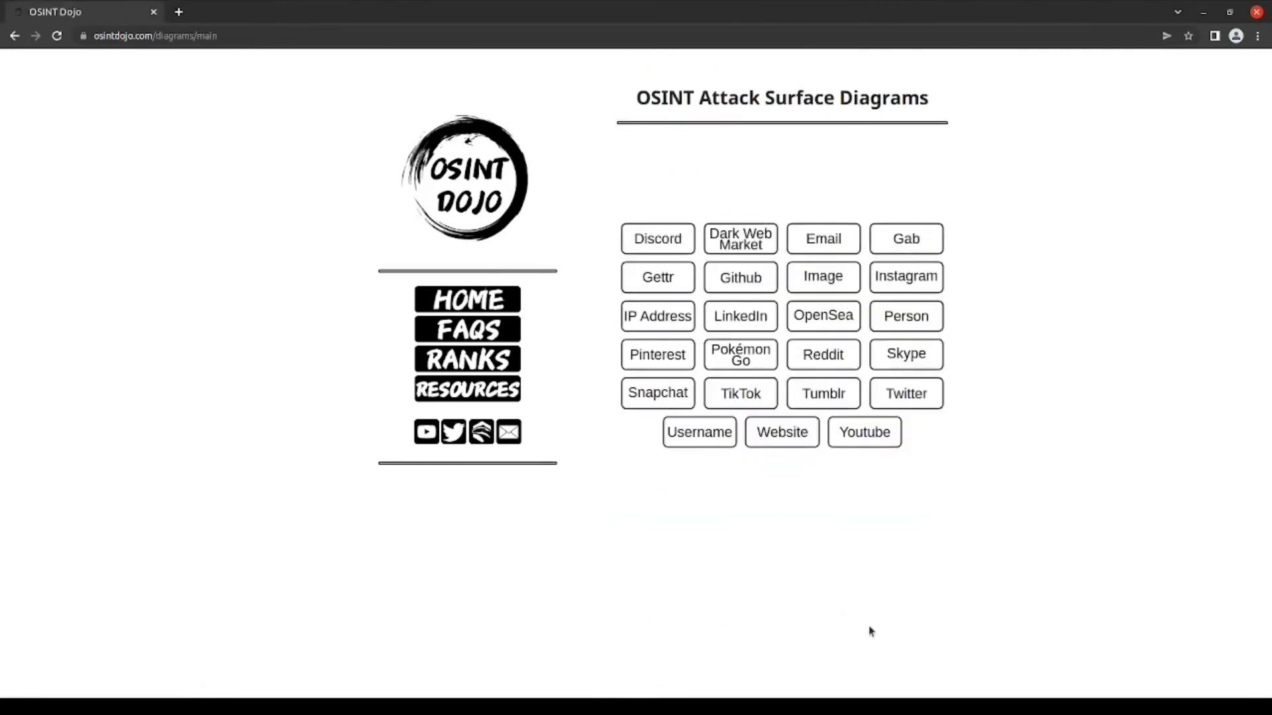